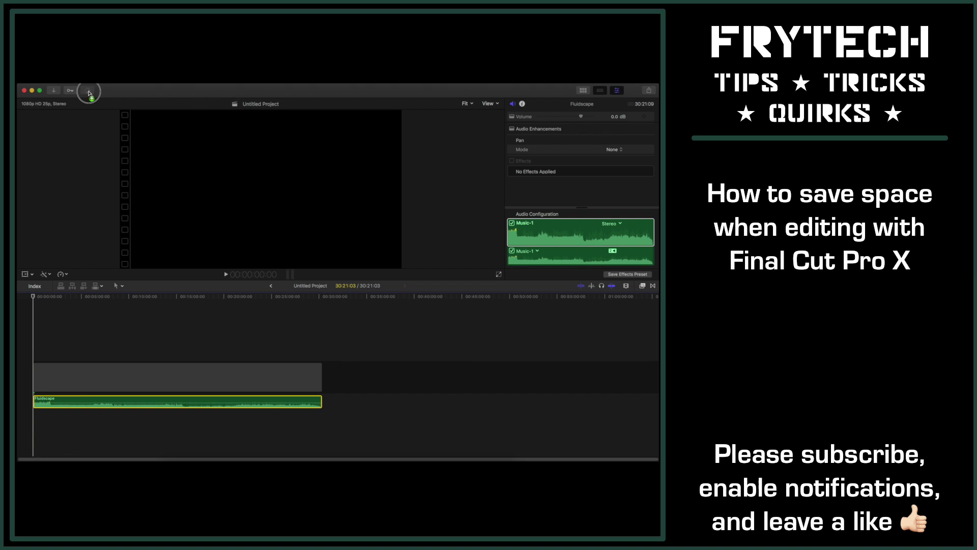
# Show the Background Tasks window to check the Fluidscape track's progress.
pyautogui.click(89, 94)
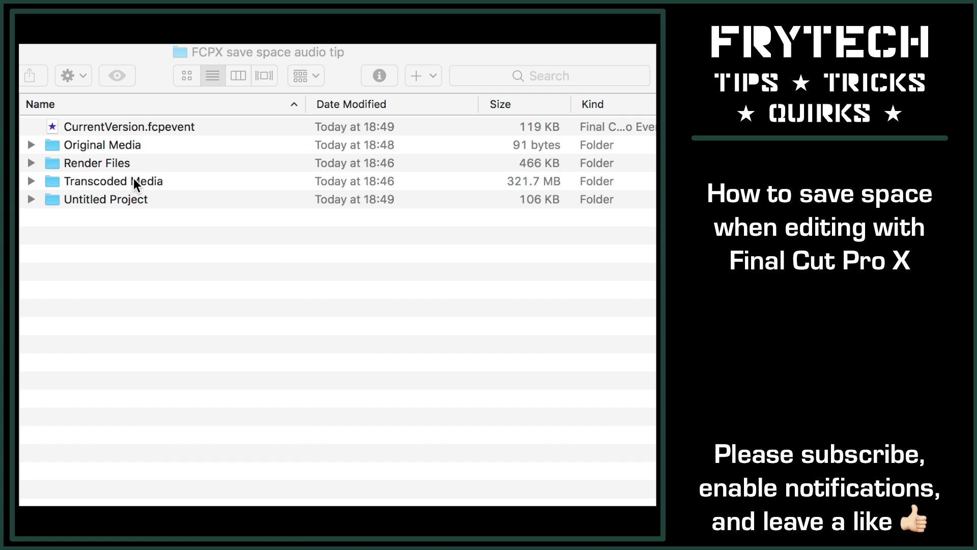
# Browse into Transcoded Media > High Quality Media to find the 321.7 MB Fluidscape.mov.
pyautogui.doubleClick(135, 183)
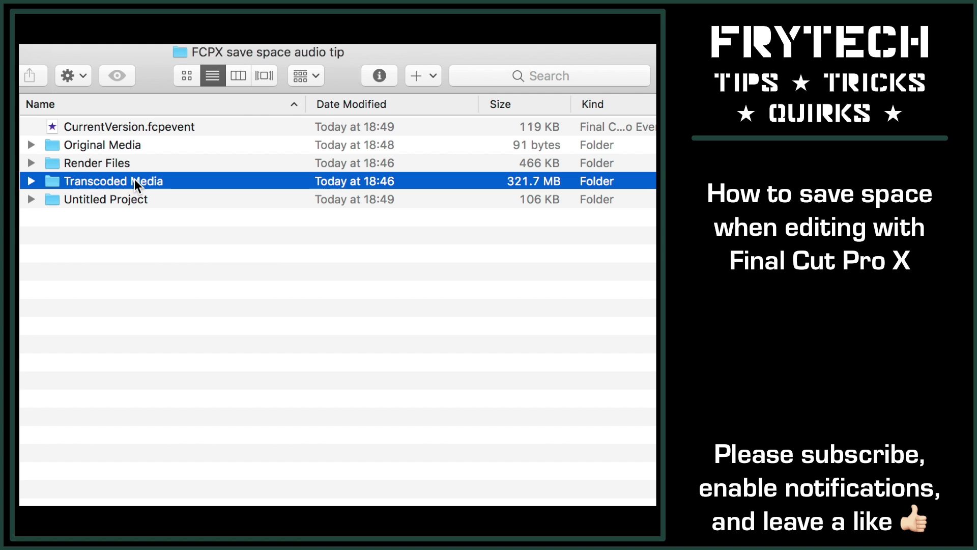
pyautogui.doubleClick(230, 127)
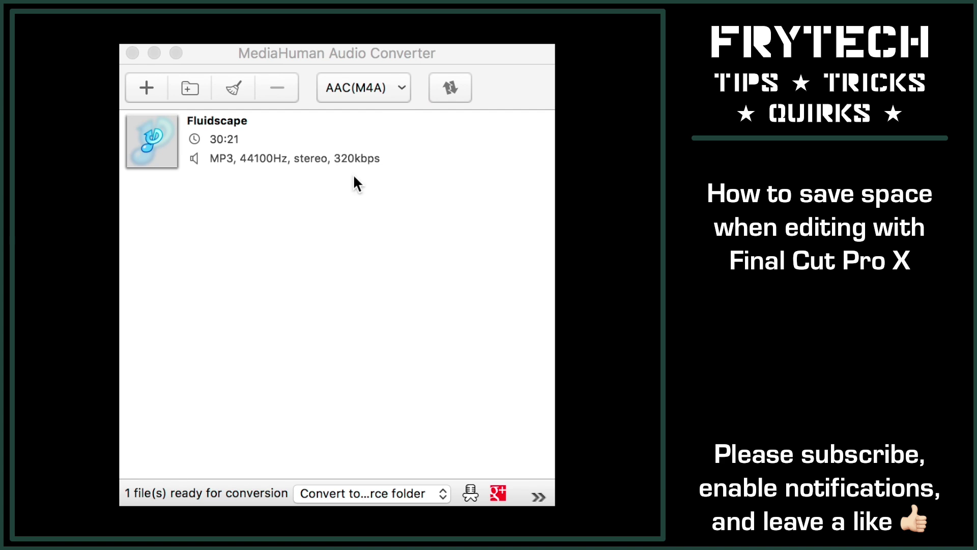
# Convert Fluidscape to AAC M4A at 320 kbps stereo, 44100 Hz.
pyautogui.click(386, 88)
pyautogui.click(391, 145)
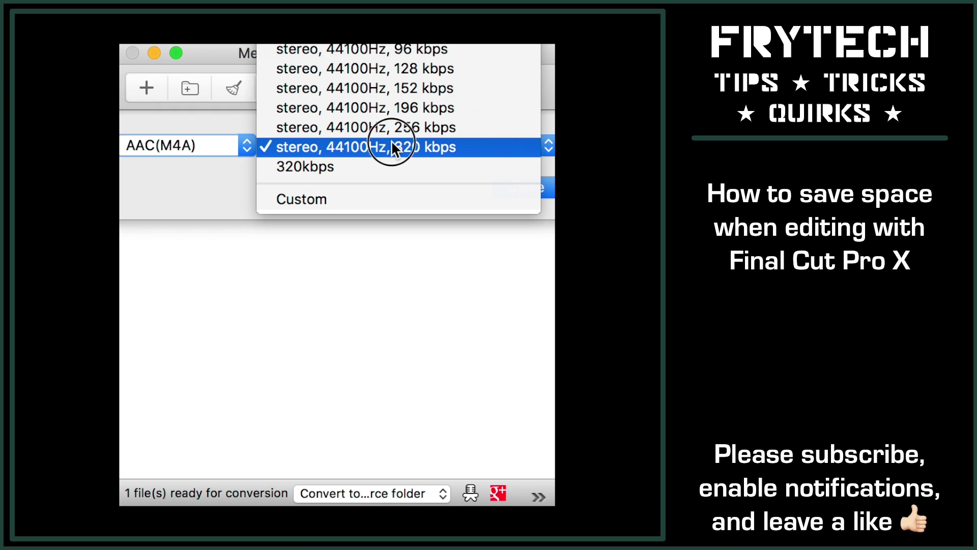
pyautogui.click(391, 147)
pyautogui.click(506, 188)
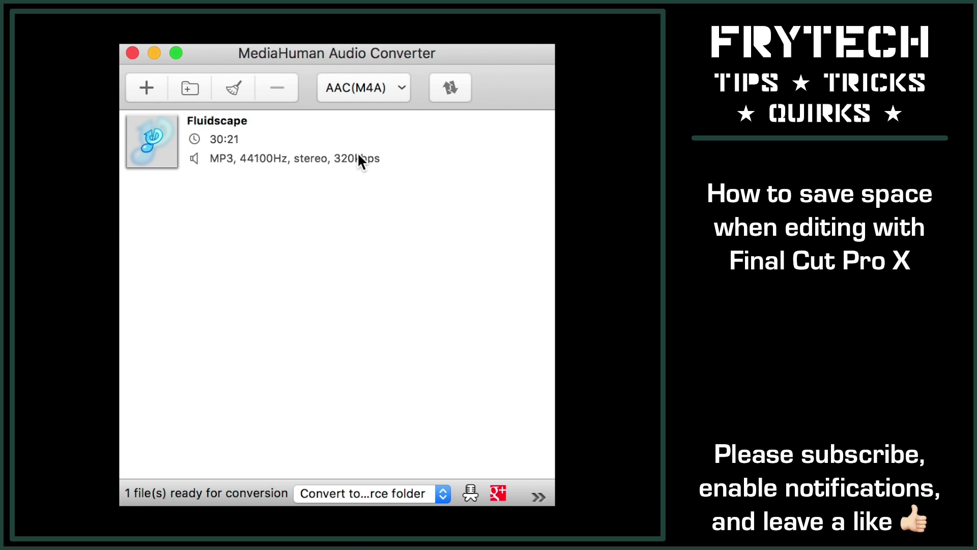
pyautogui.click(449, 89)
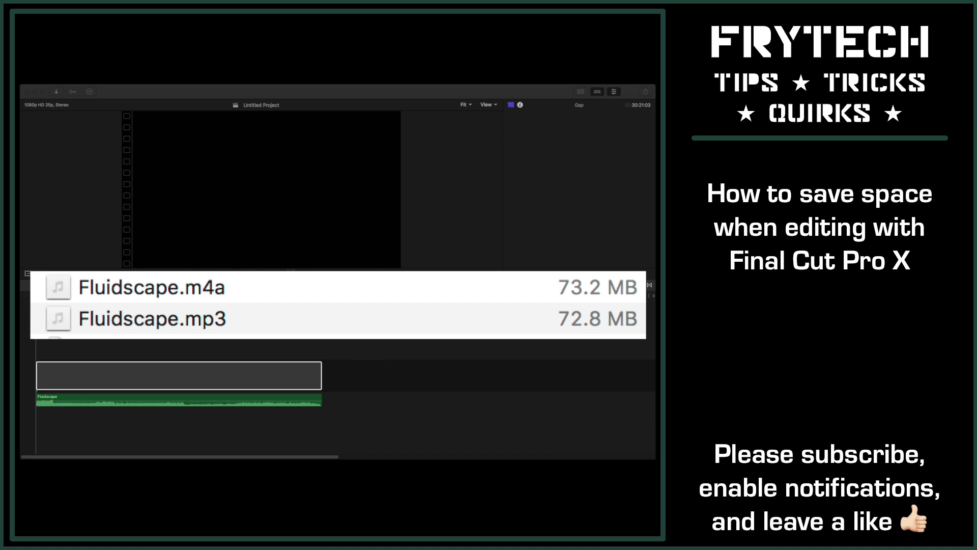
# Inspect the Fluidscape timeline clip's audio settings and check background task progress.
pyautogui.click(36, 400)
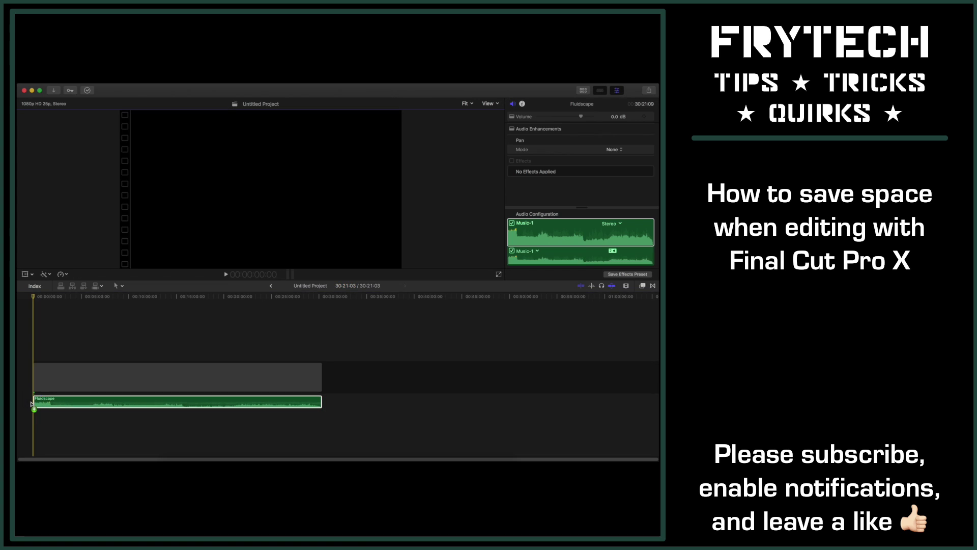
pyautogui.click(90, 92)
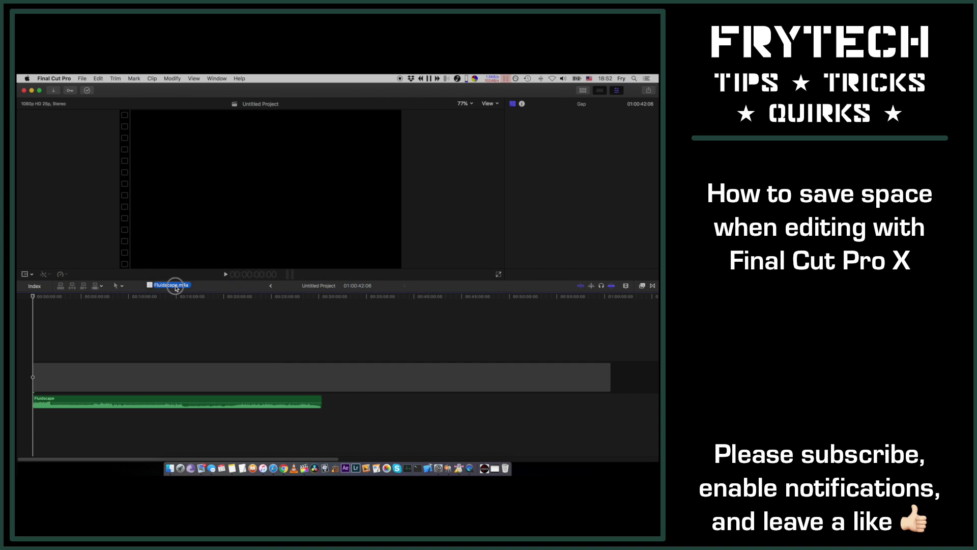
# Place Fluidscape.m4a after the first clip and check background task progress.
pyautogui.moveTo(348, 407); pyautogui.dragTo(327, 400)
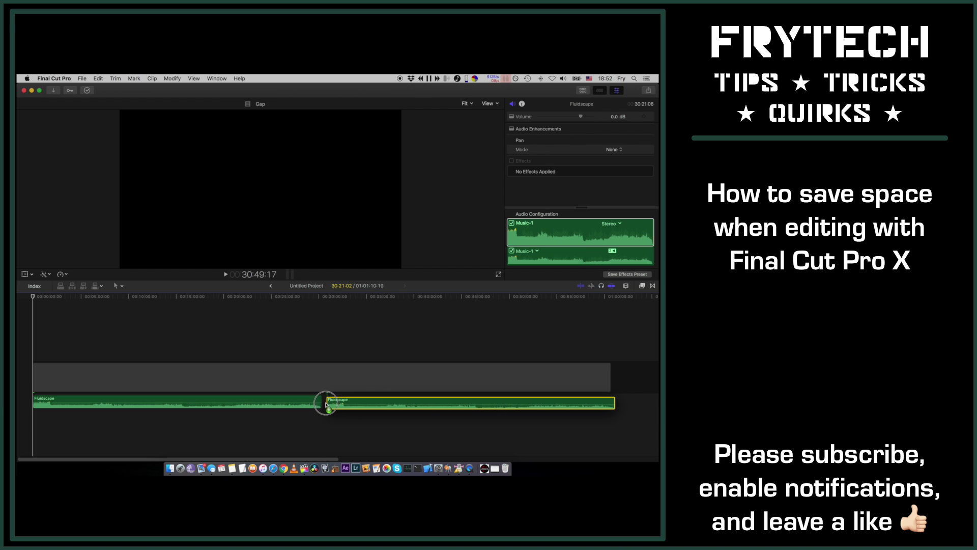
pyautogui.click(87, 91)
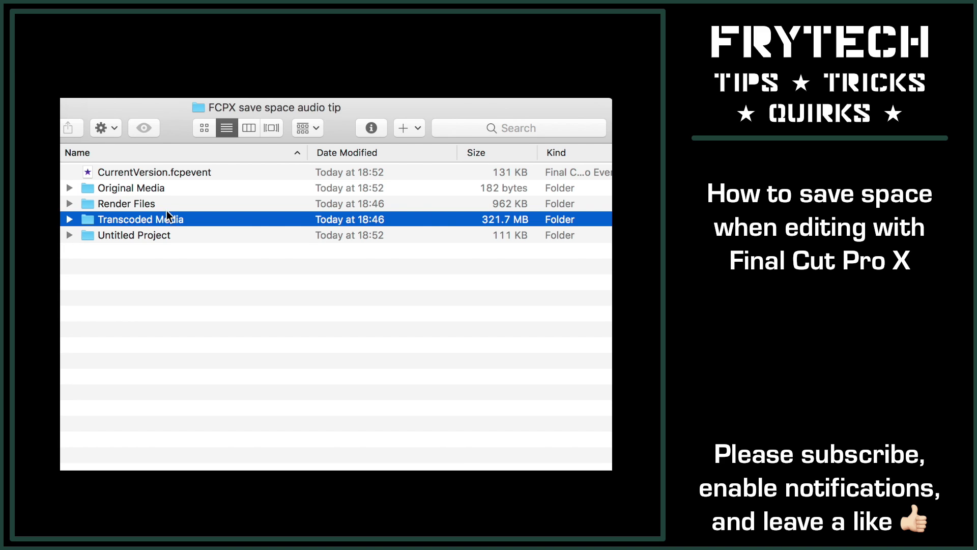
# Confirm High Quality Media still holds only the 321.7 MB Fluidscape.mov.
pyautogui.doubleClick(167, 218)
pyautogui.click(169, 174)
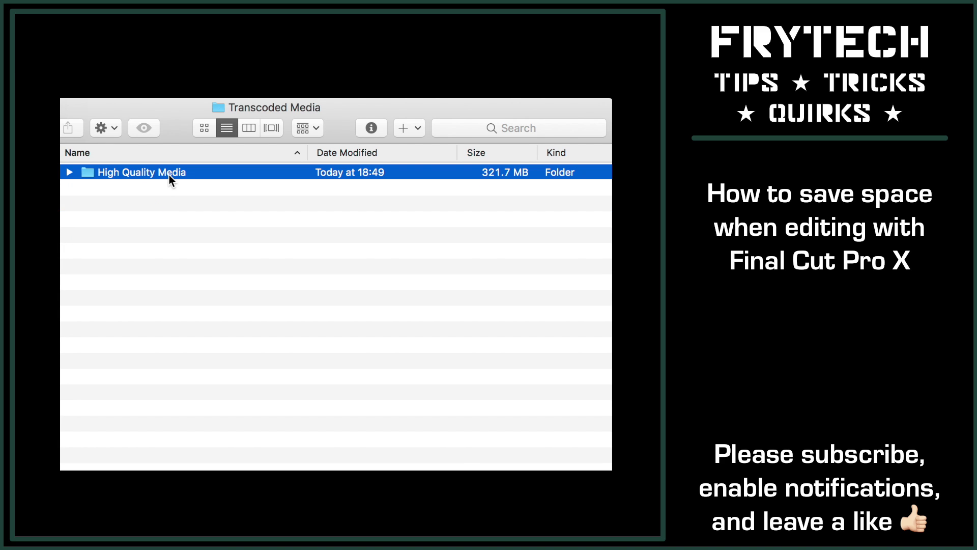
pyautogui.doubleClick(169, 175)
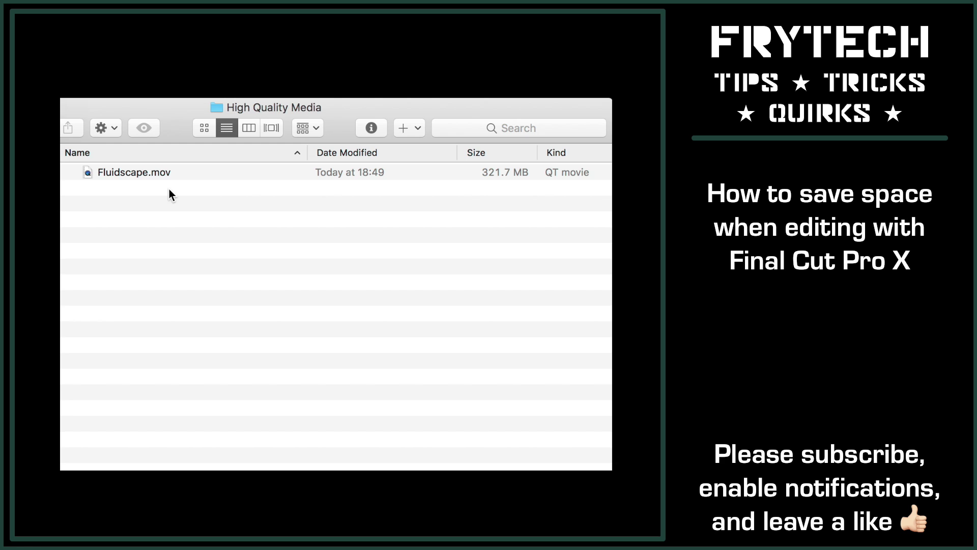